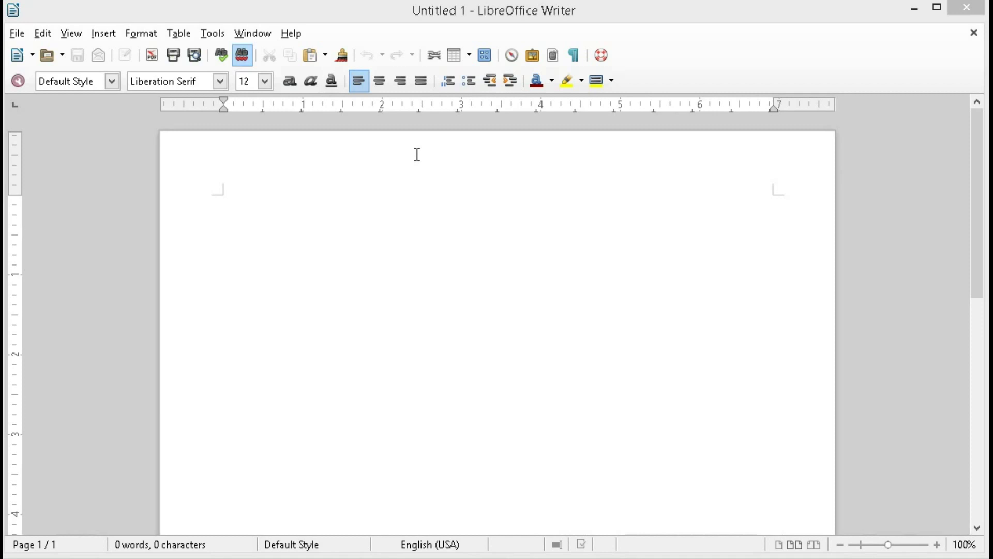
Open the About LibreOffice box, confirm version 4.3.1.2, and close it
click(298, 29)
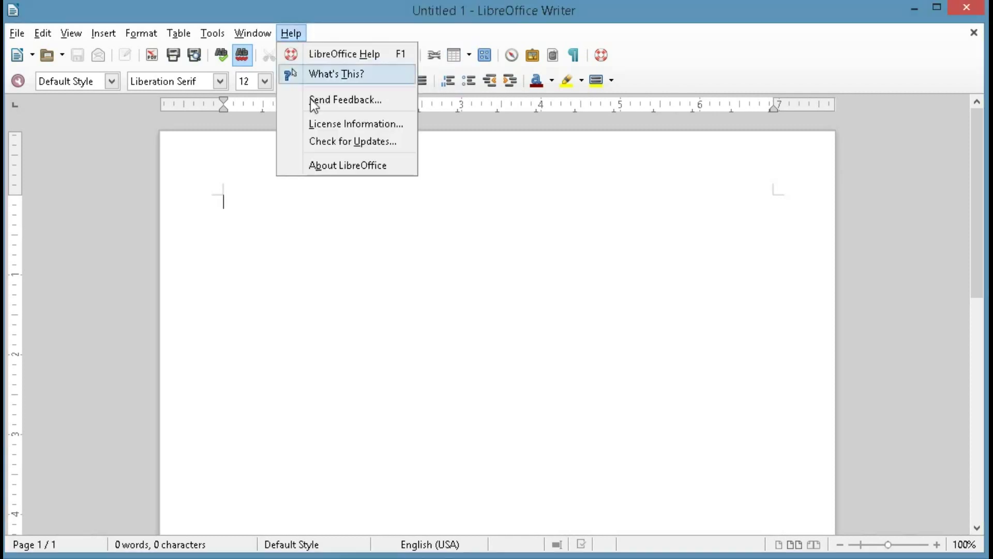
click(334, 161)
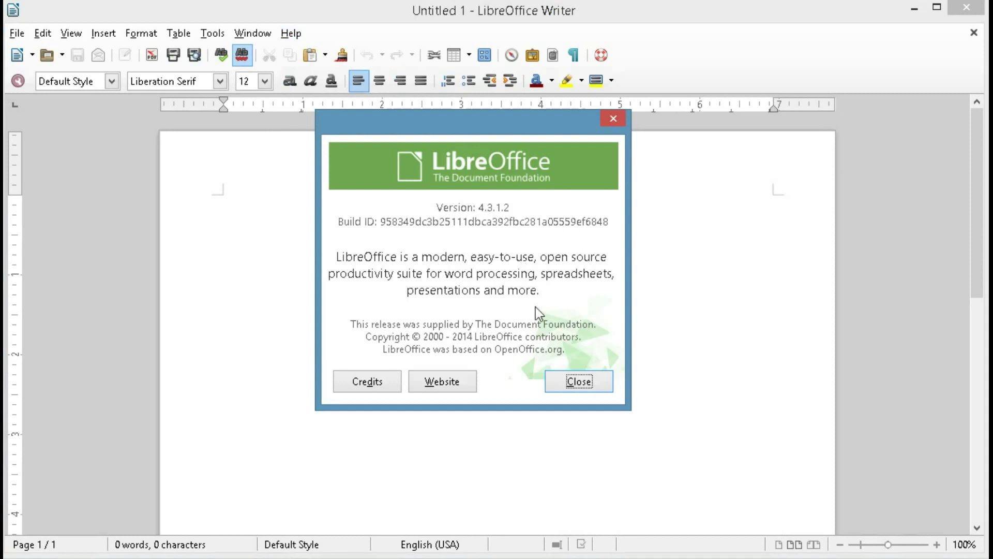
click(576, 383)
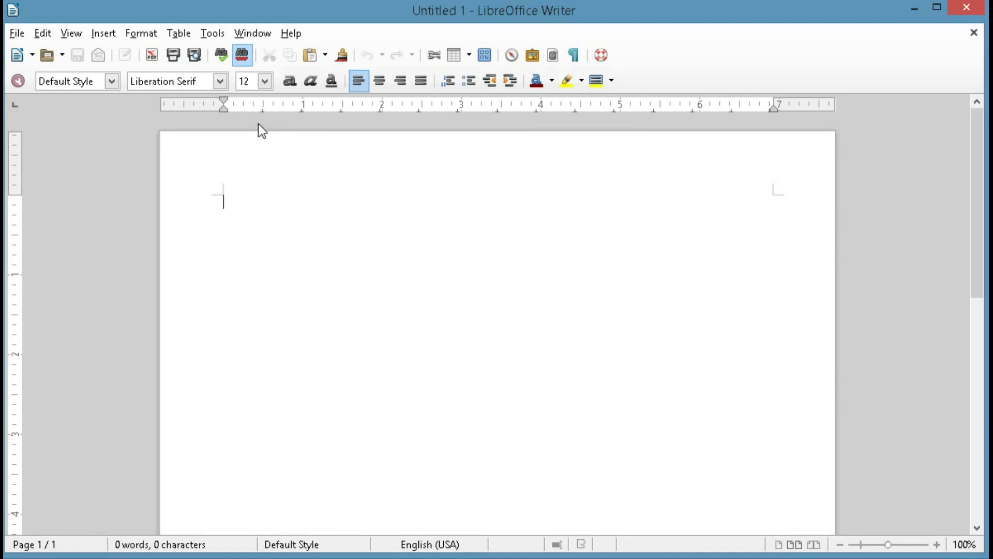
In Writer's Basic Fonts (Western) options, change the default size from 12 to 32
click(213, 33)
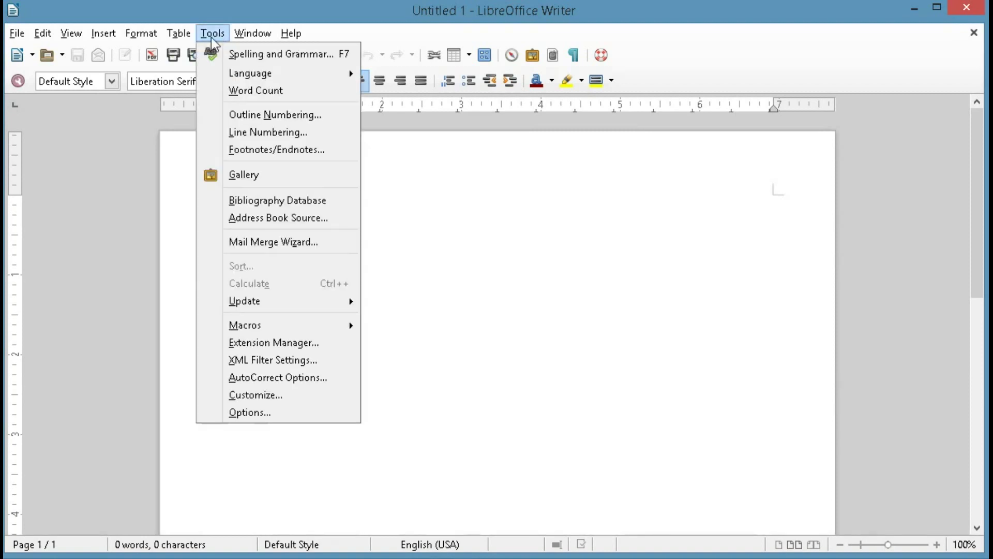
click(258, 412)
click(289, 313)
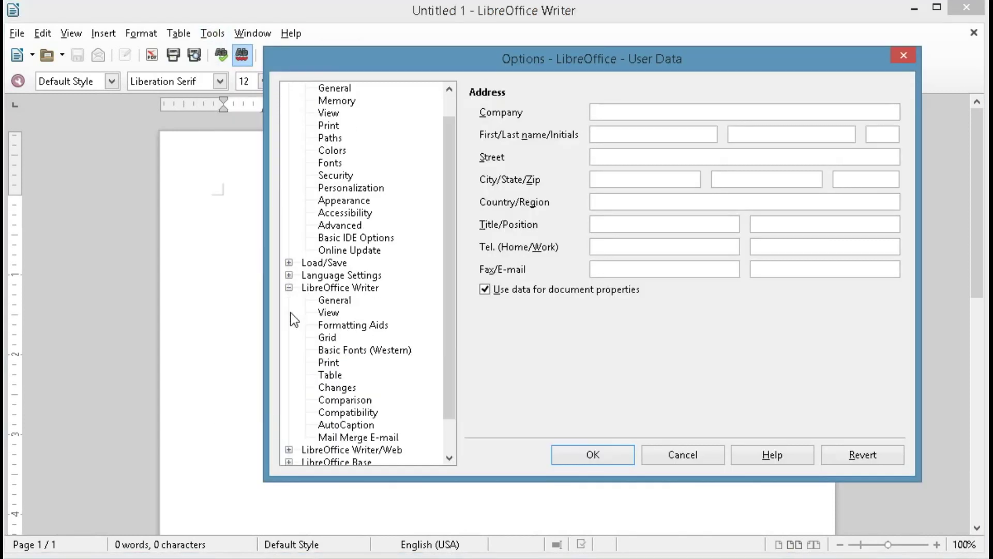
click(359, 351)
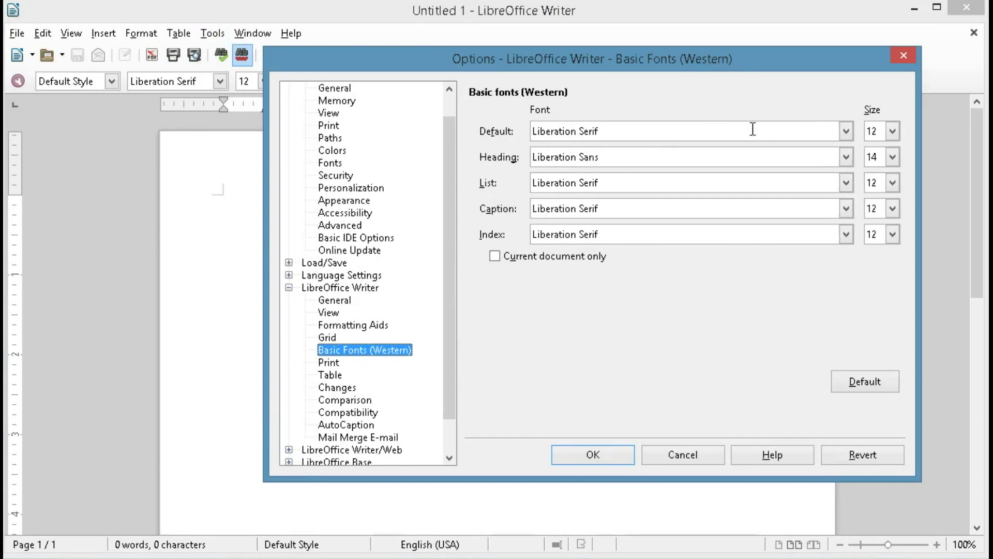
click(893, 133)
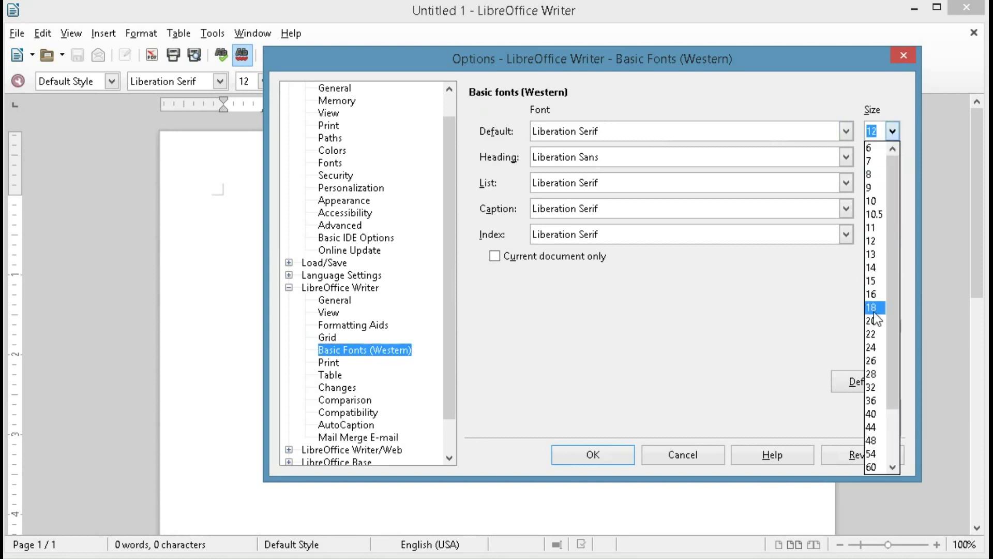
click(877, 387)
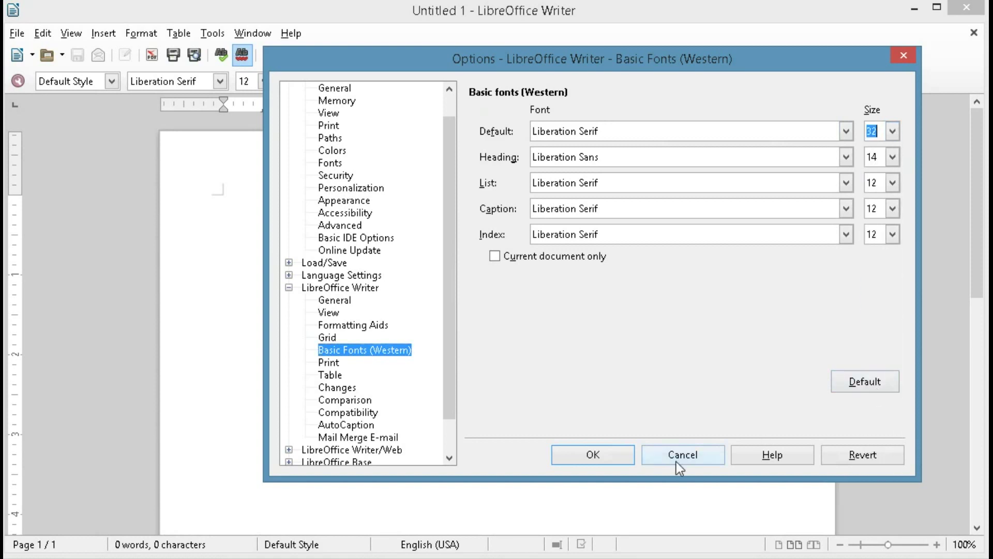
click(608, 458)
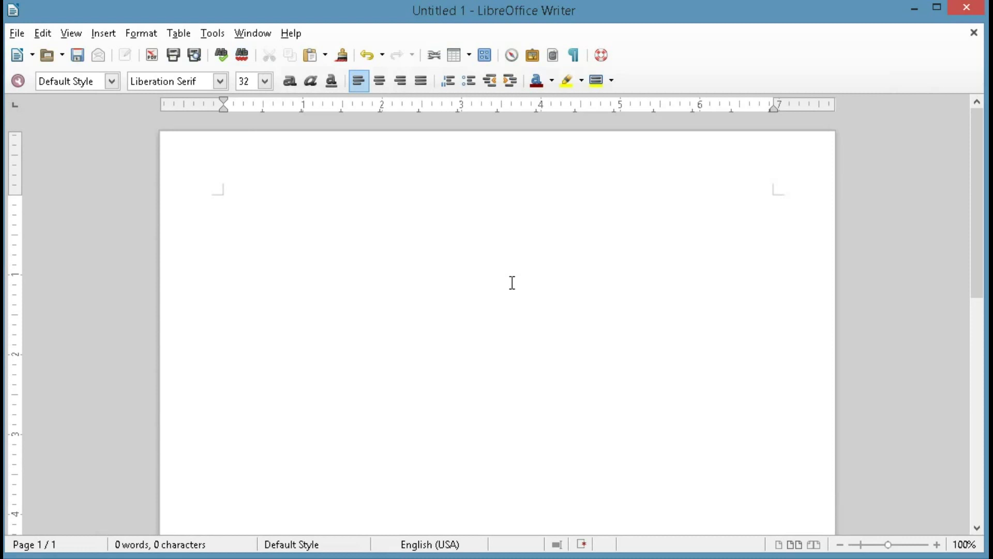
Type 'This is a test', close the document, and retype it in a fresh document
text(This is atest)
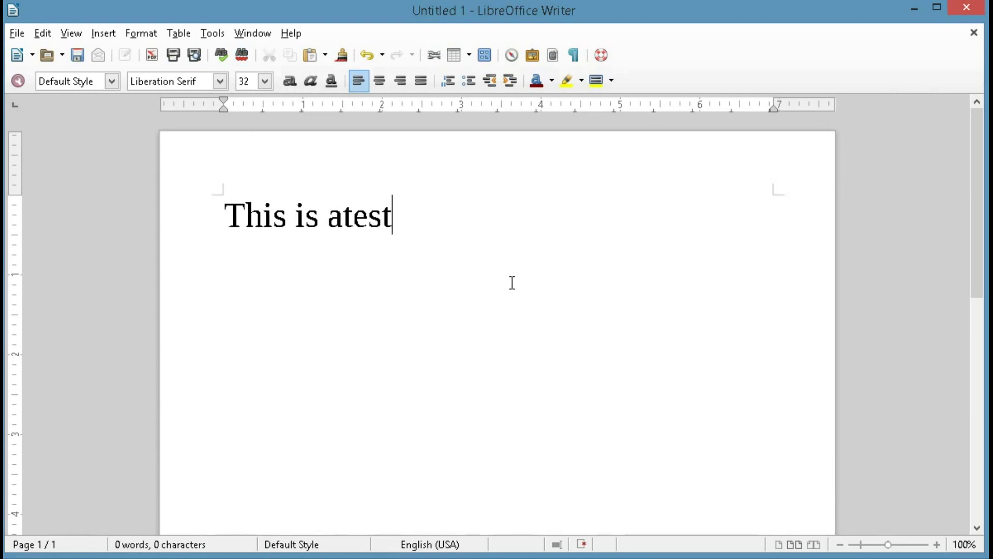
key(BackSpace)
key(BackSpace)
key(BackSpace)
key(BackSpace)
text(test)
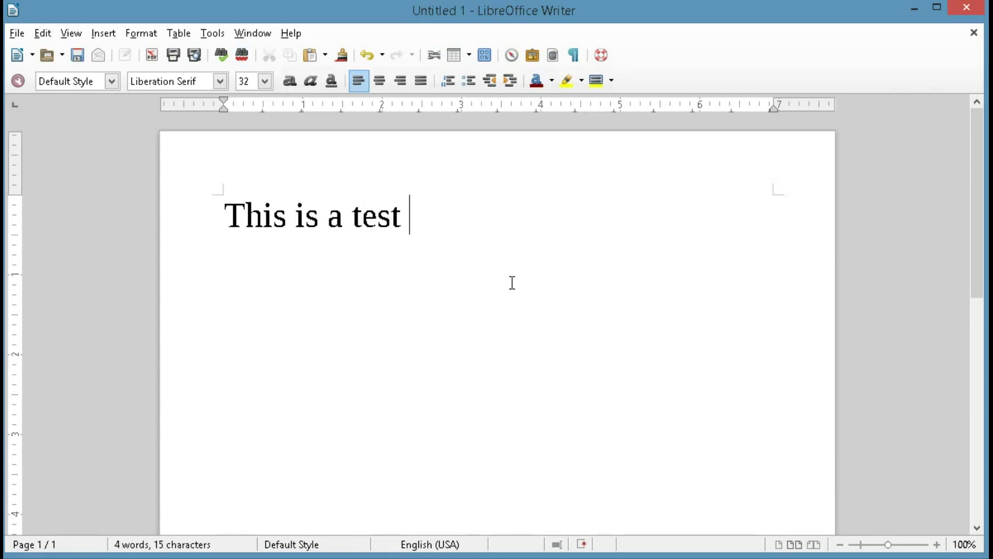
click(966, 9)
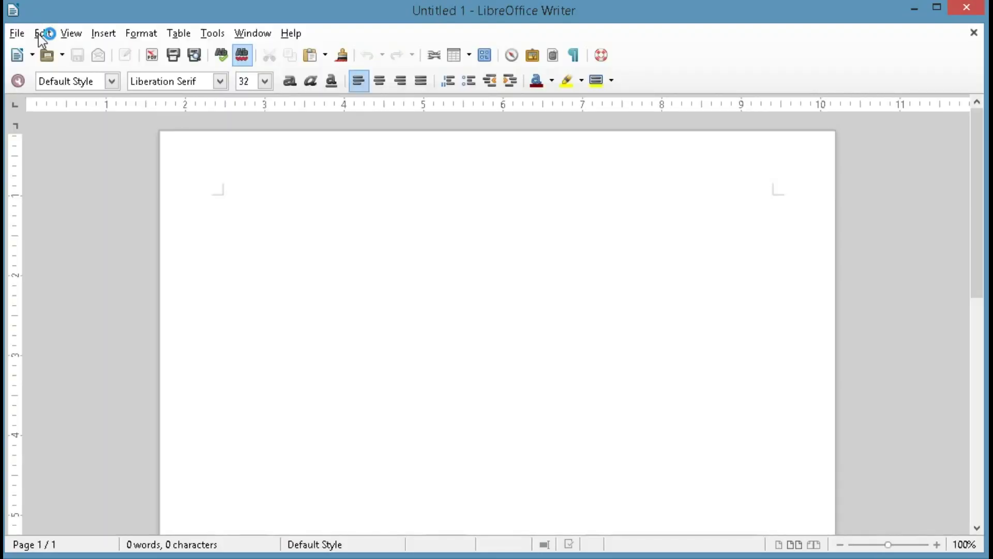
text(This is a test)
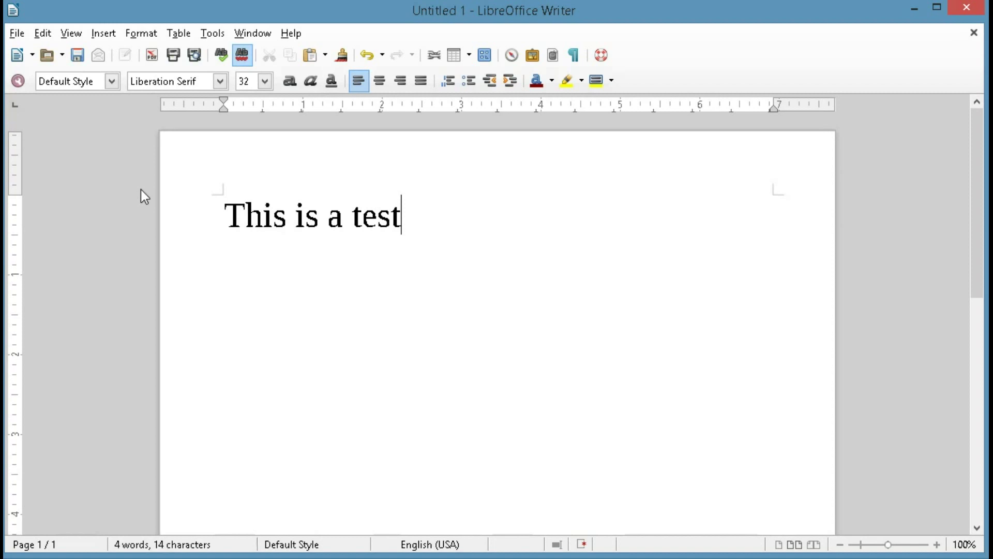
Delete the test sentence and set the font to Magneto at size 20
drag(430, 213, 78, 206)
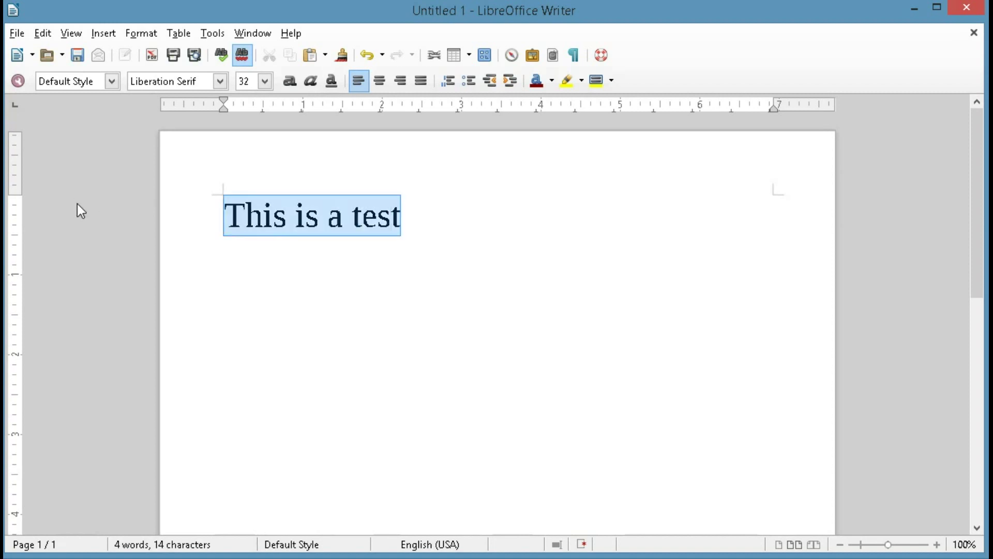
key(Delete)
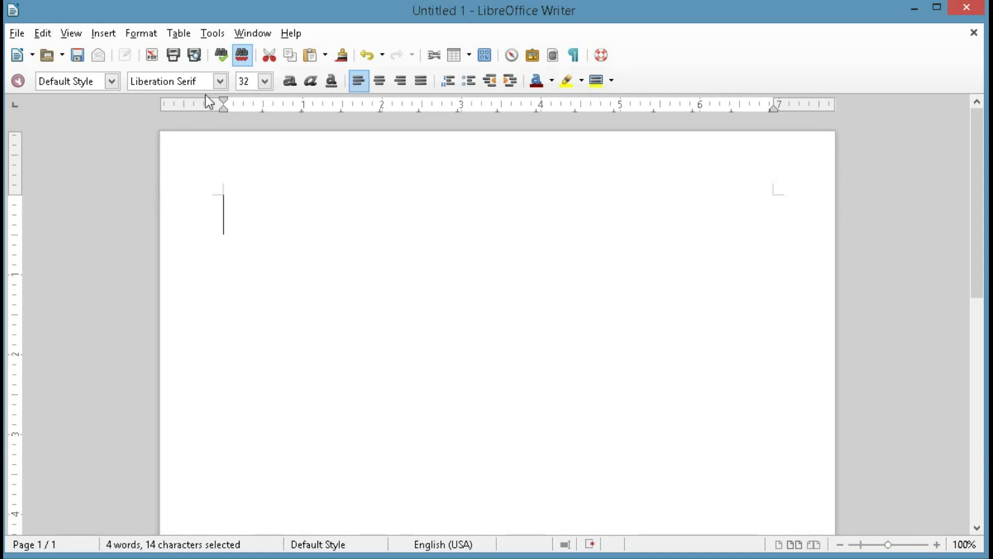
click(220, 81)
scroll(217, 113, down, 1)
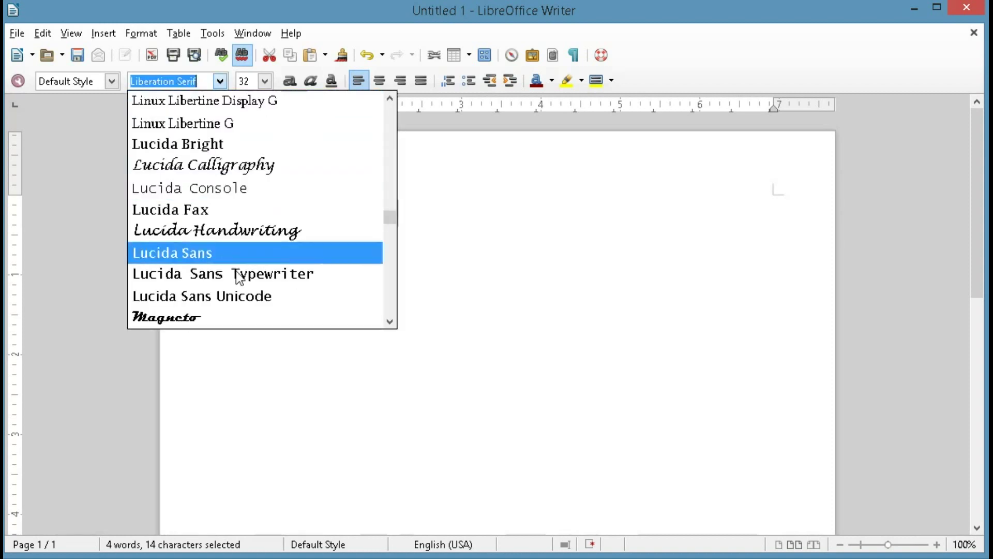
click(197, 318)
click(264, 81)
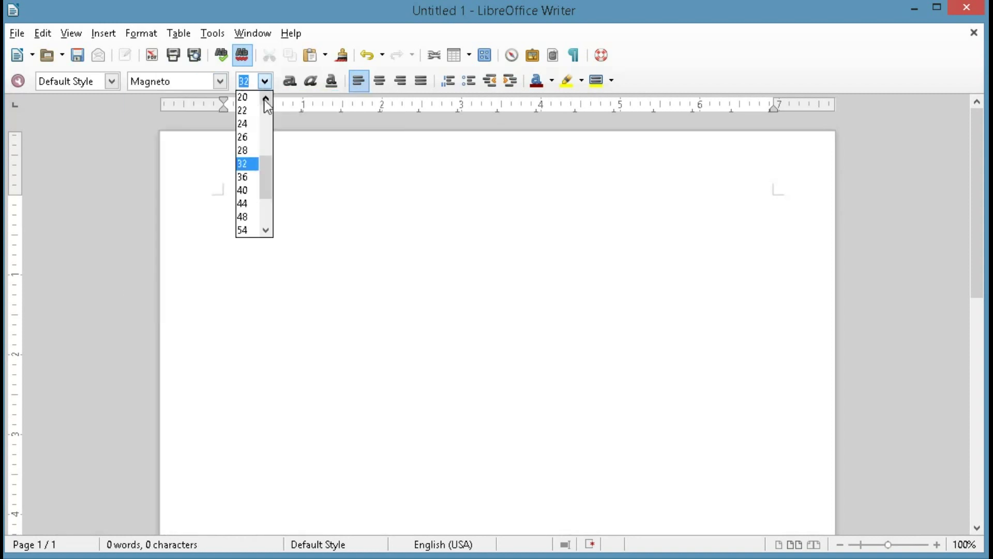
click(246, 97)
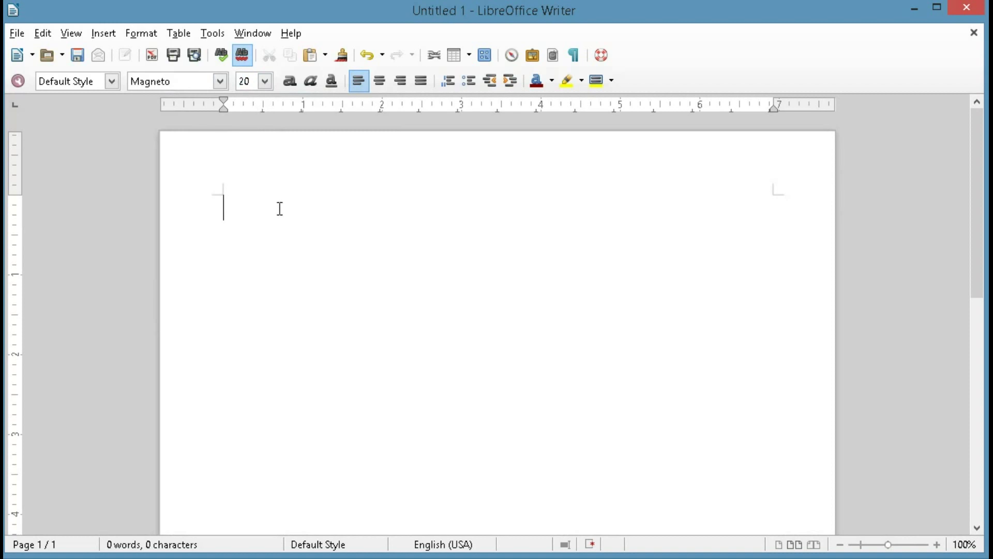
Save the blank Magneto document as a new Writer template under a custom name
click(21, 33)
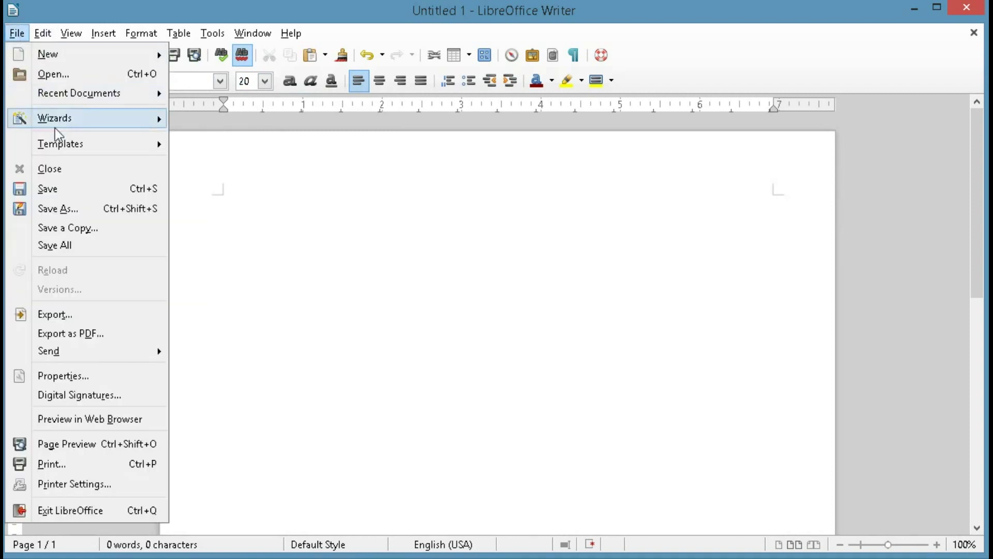
mouse_move(62, 146)
click(219, 143)
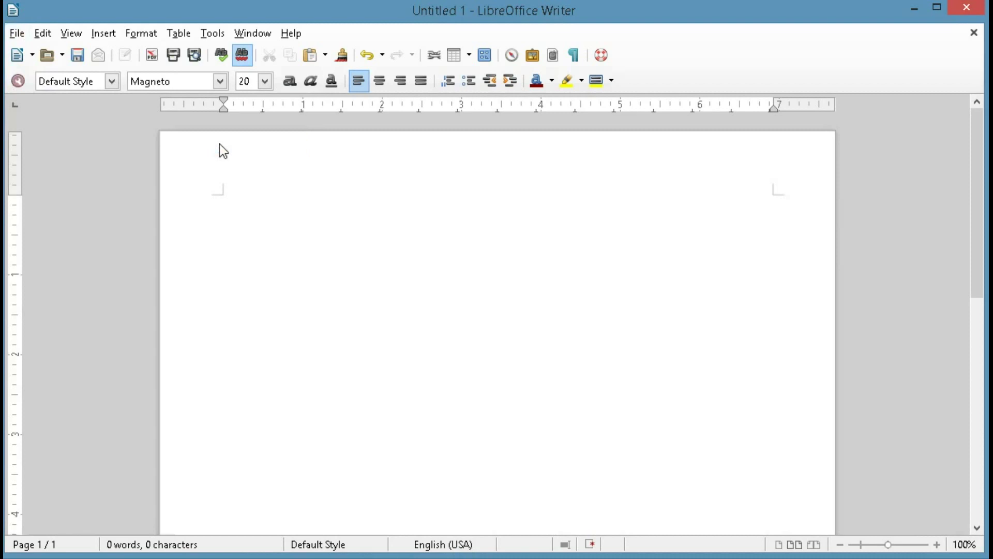
drag(696, 193, 424, 43)
click(232, 109)
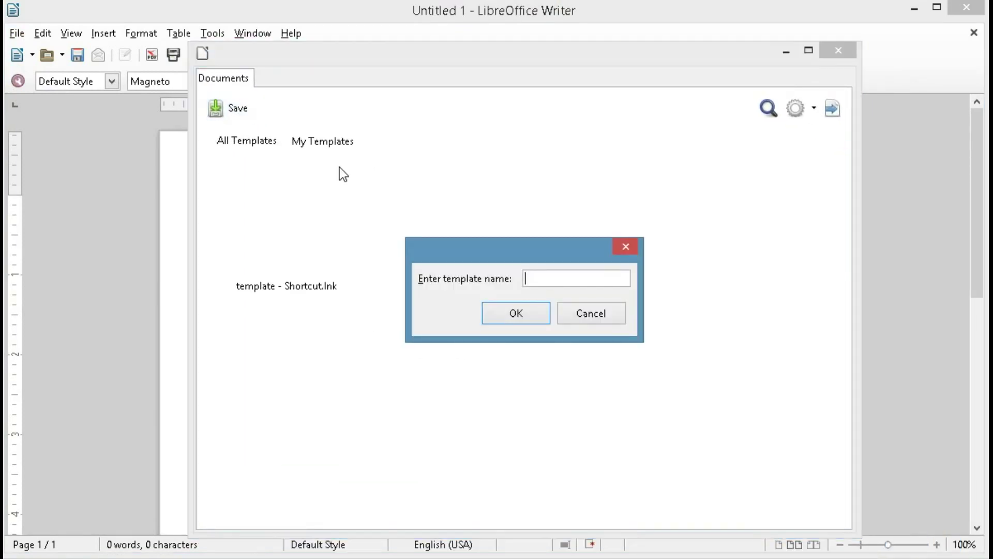
text(BernardoWriter)
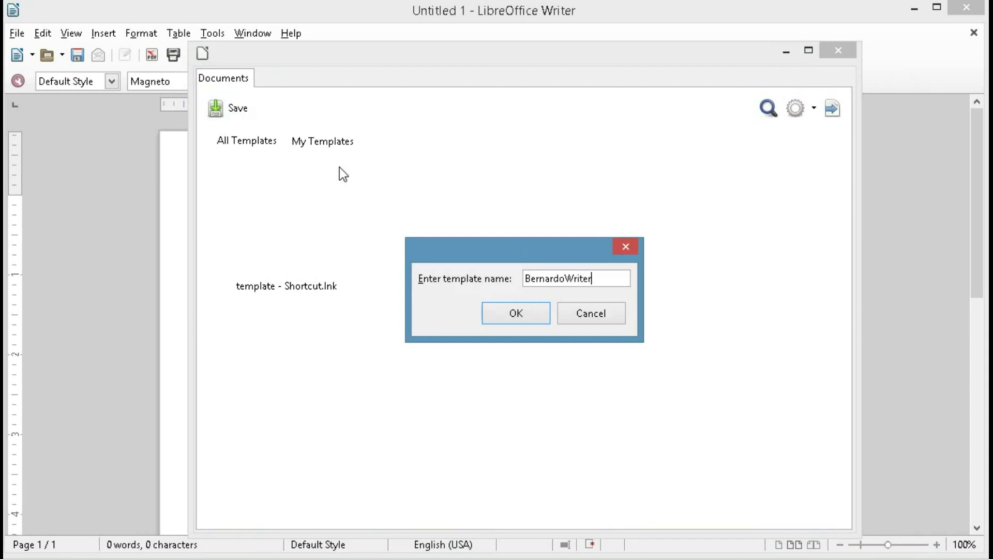
click(517, 312)
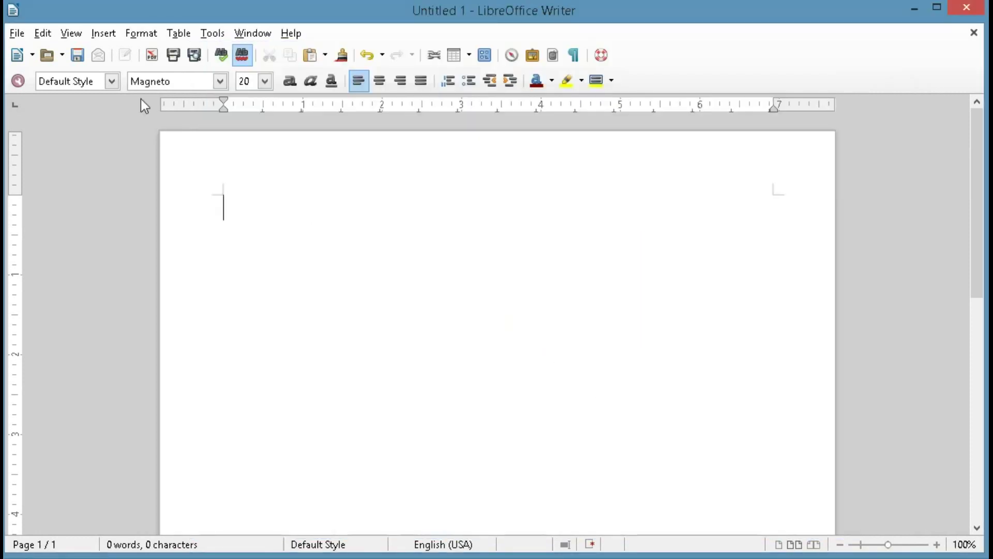
In the Template Manager, select the new Writer template under Documents and make it default
click(17, 34)
mouse_move(57, 145)
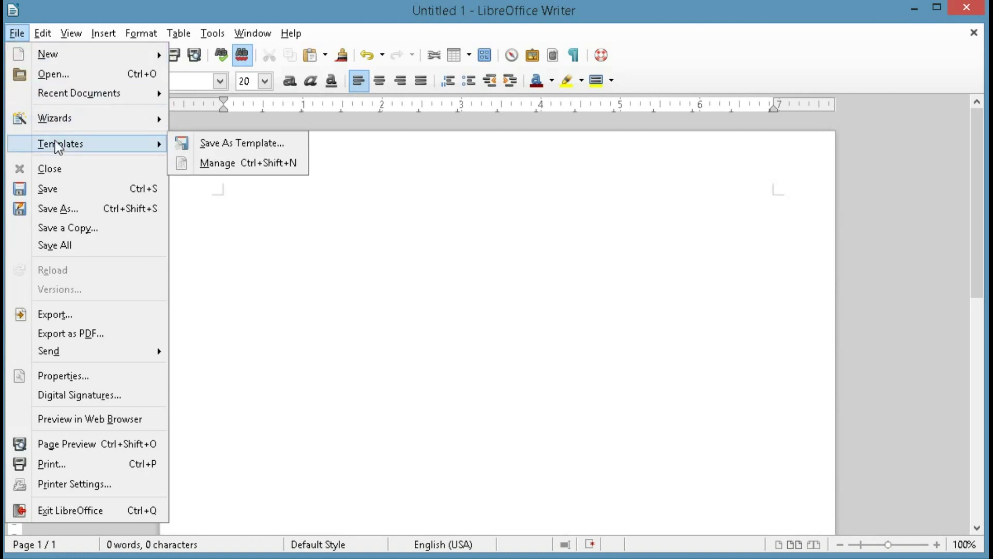
click(257, 163)
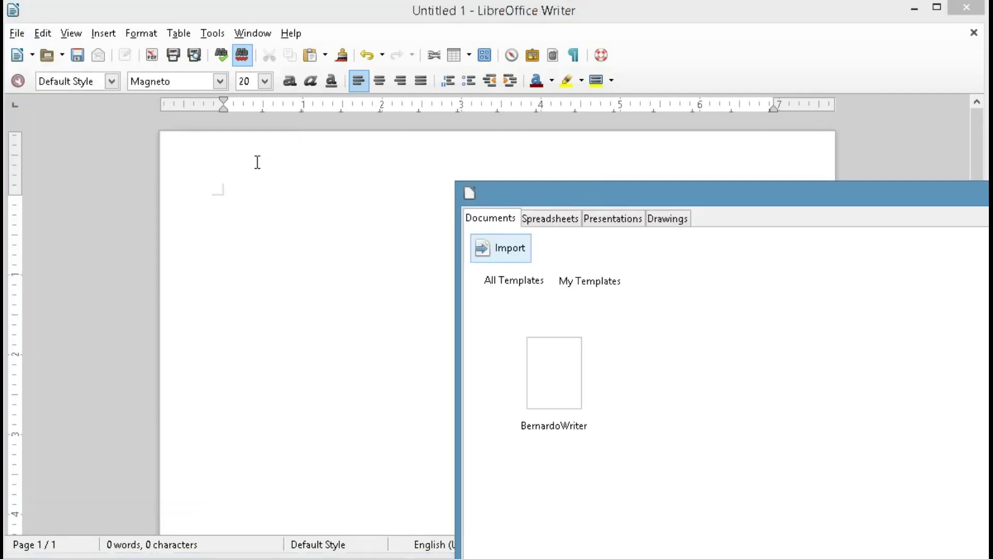
drag(619, 202, 322, 42)
click(261, 213)
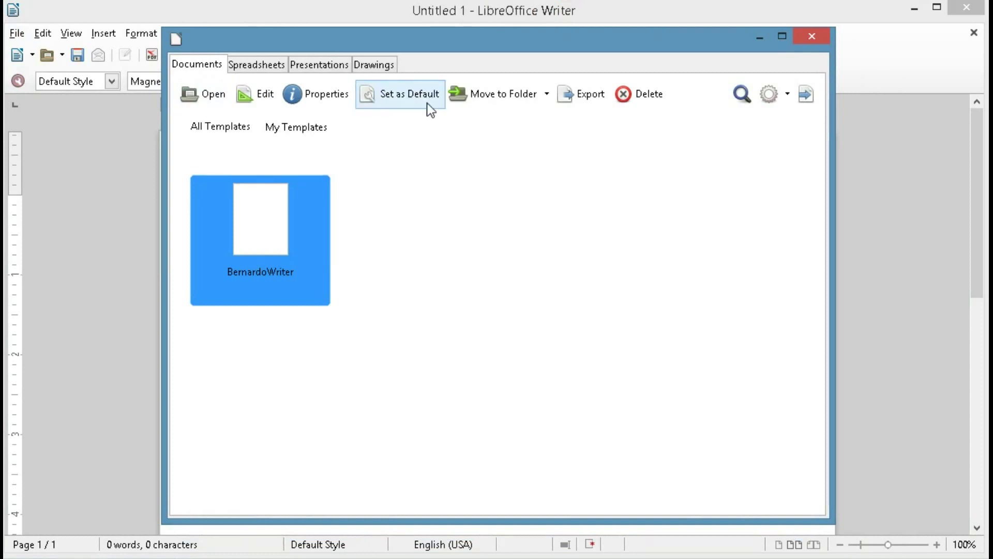
click(404, 94)
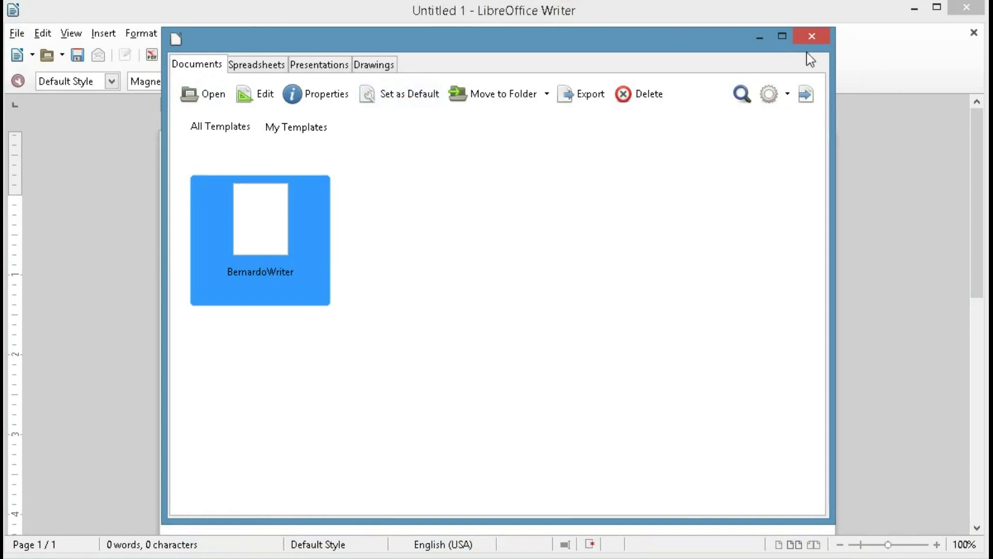
click(811, 36)
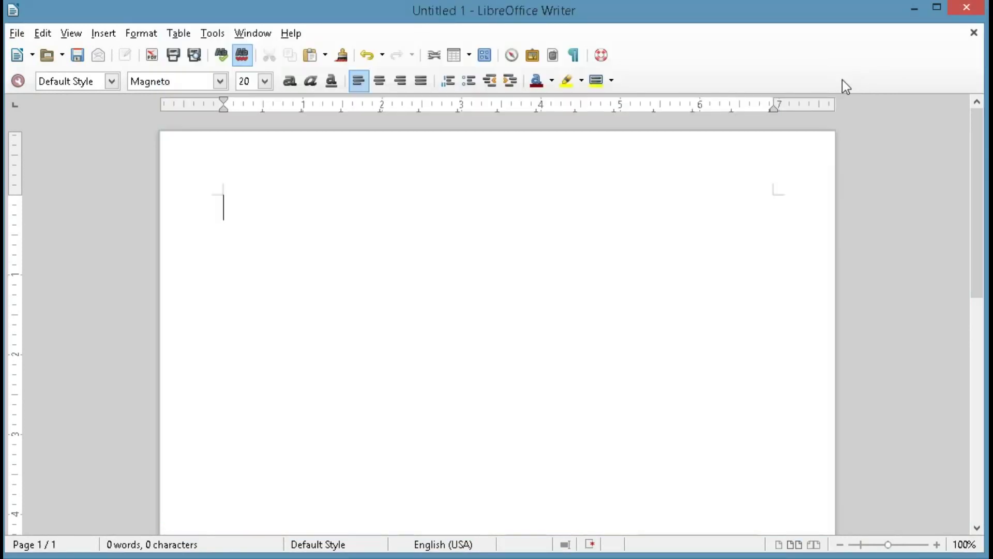
Close Writer without saving and start a new Writer document from the desktop icon
click(967, 7)
click(544, 326)
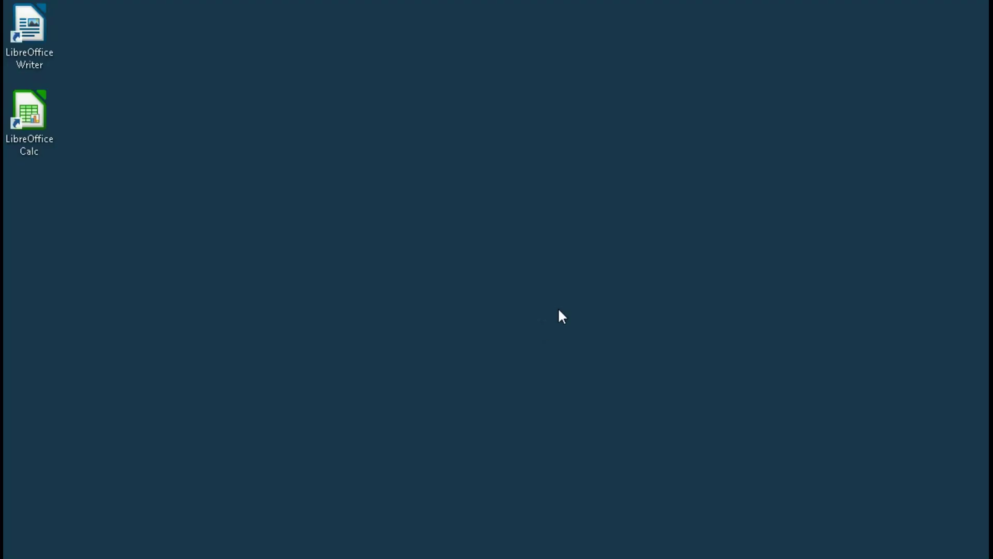
double_click(43, 39)
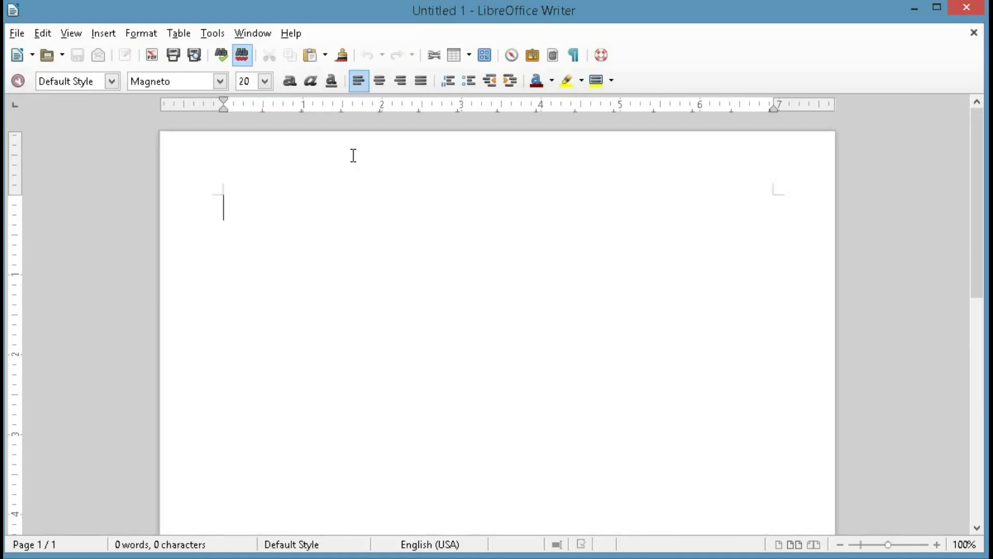
Type 'This is a test' in Magneto, then close the document without saving
text(This is a test)
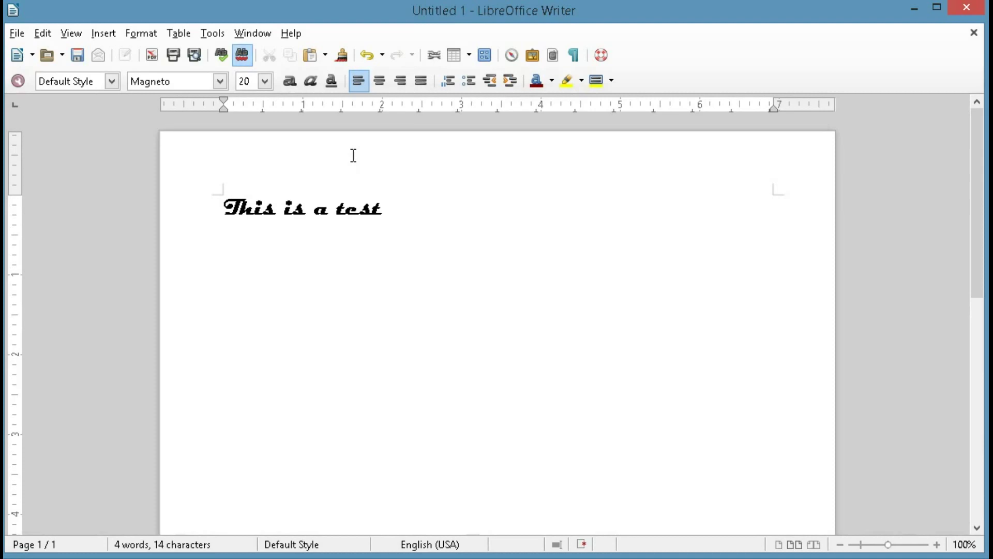
click(966, 8)
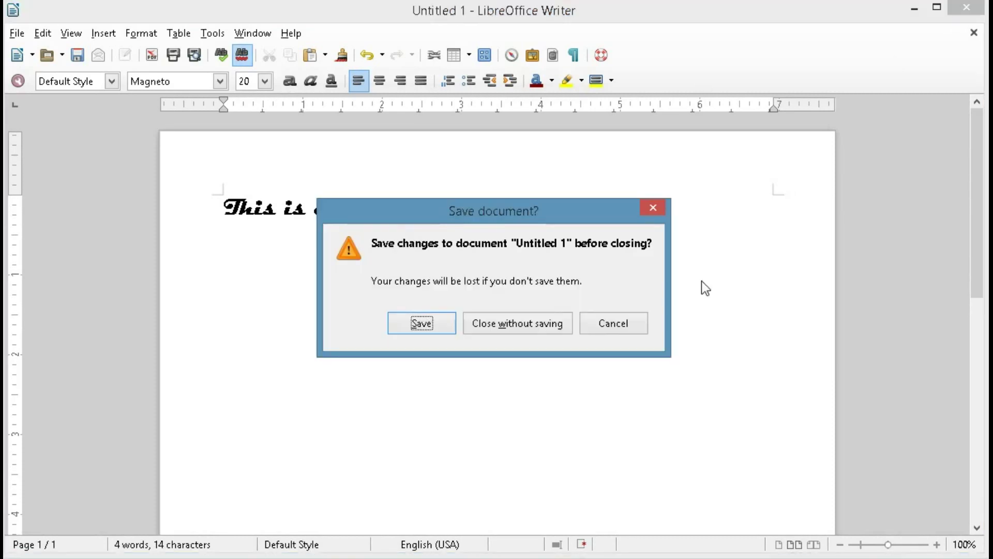
click(533, 330)
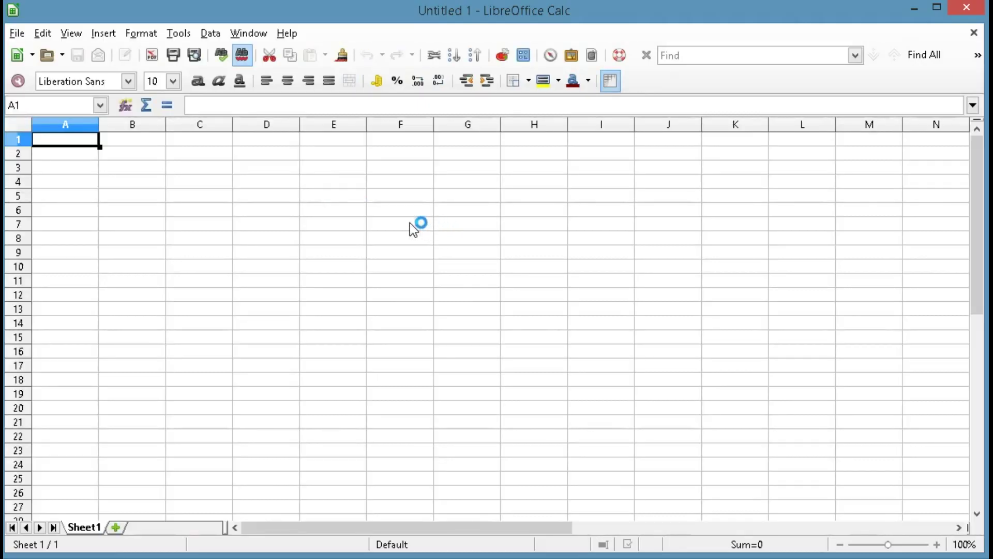
Select the entire Calc sheet and format it in Magneto at size 15
click(17, 123)
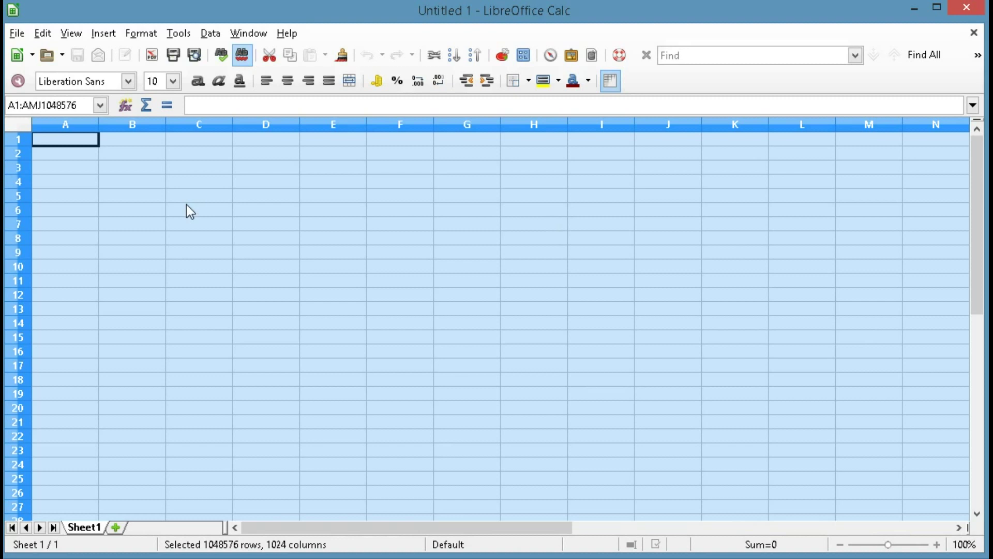
click(128, 80)
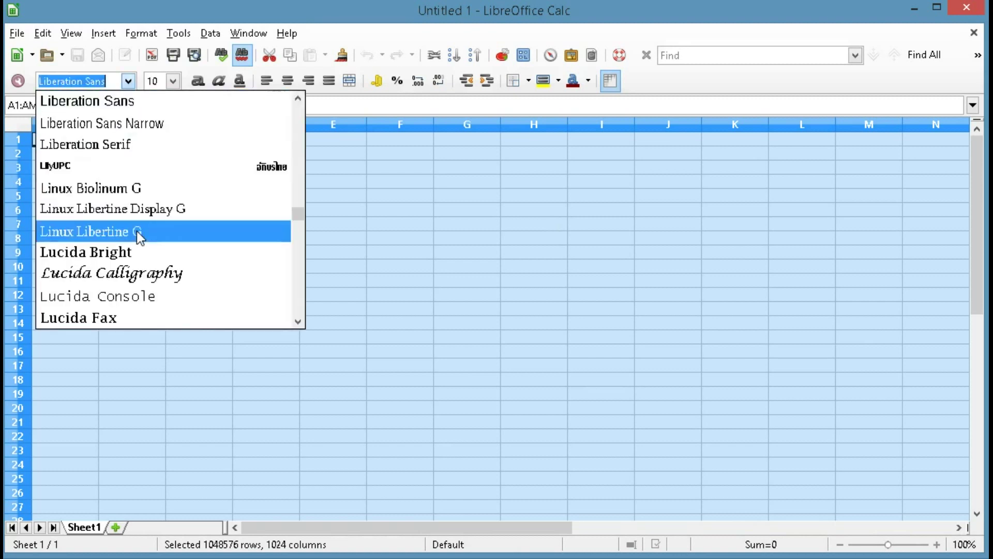
scroll(140, 229, down, 2)
scroll(140, 253, up, 1)
click(95, 296)
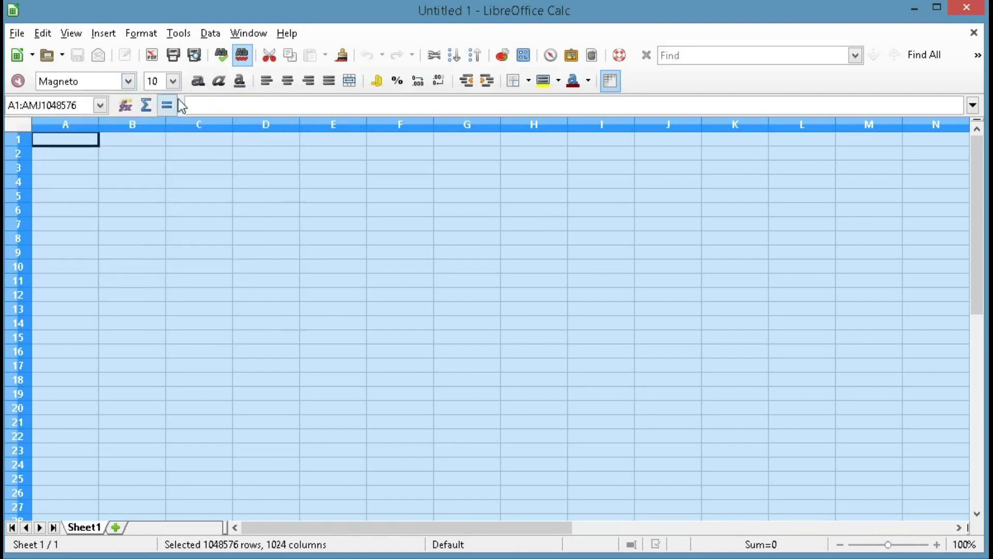
click(173, 82)
scroll(172, 123, down, 2)
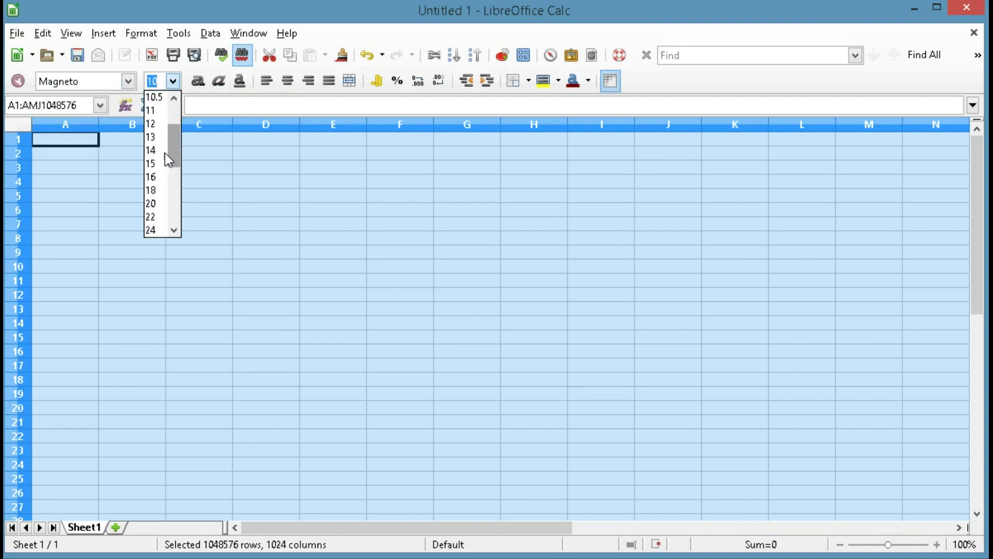
click(153, 163)
Save the Magneto-formatted sheet as a new spreadsheet template under a custom Calc name
click(22, 34)
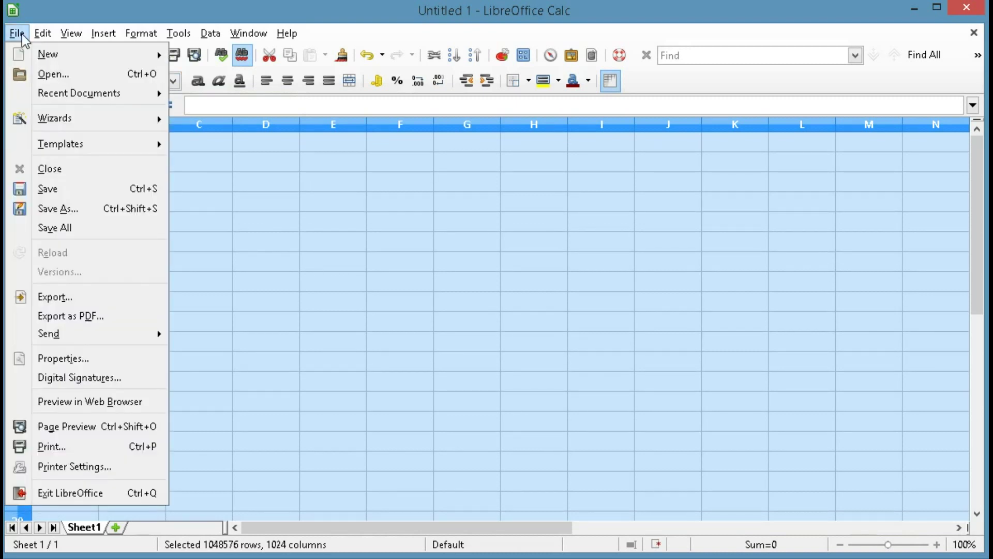
mouse_move(60, 145)
click(192, 149)
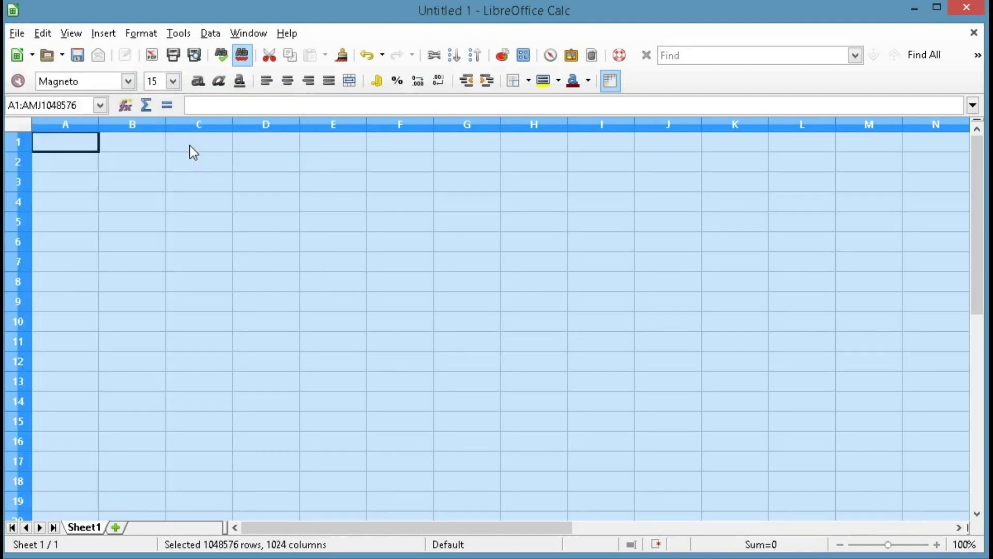
drag(681, 203, 417, 32)
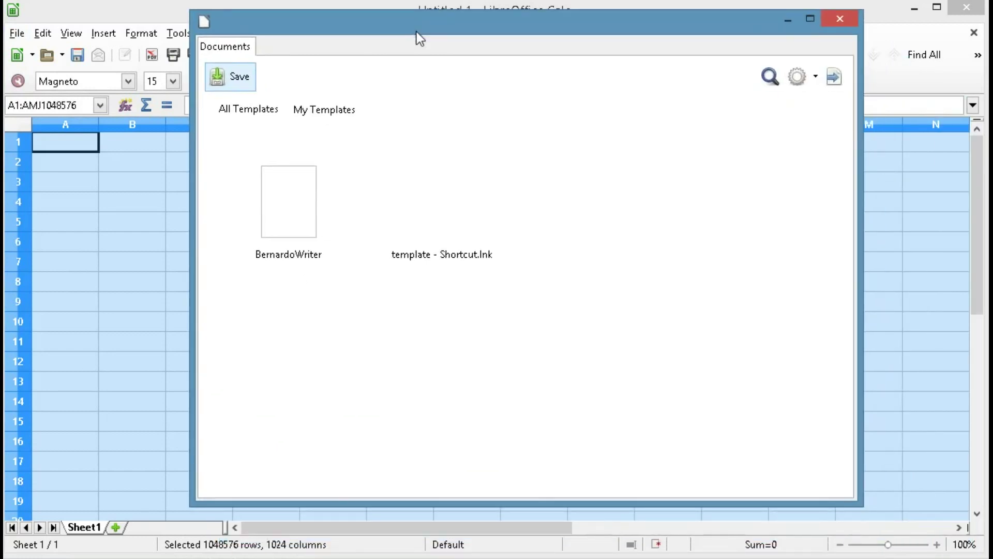
click(229, 79)
text(B)
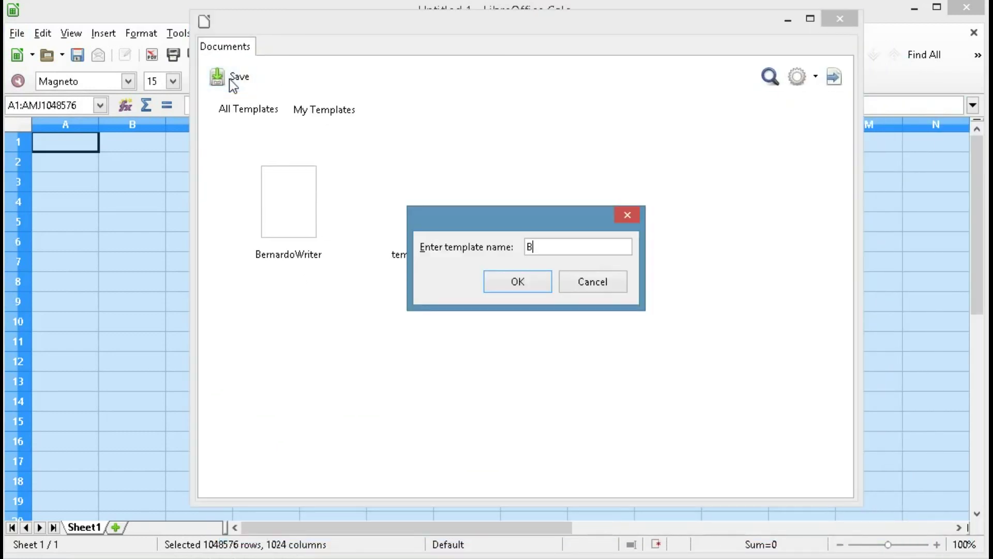
text(ernardoT)
key(BackSpace)
text(Calc)
click(495, 290)
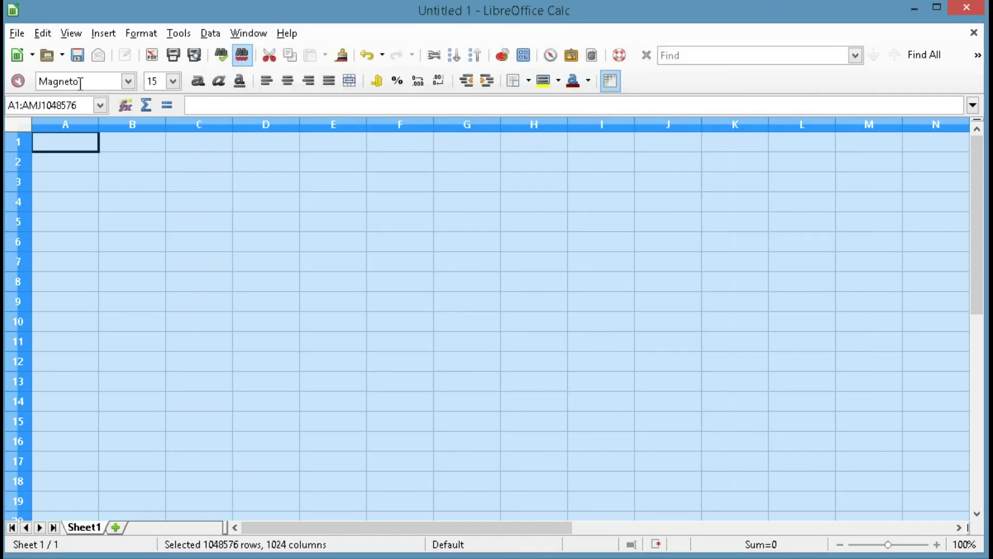
Open the Template Manager's Spreadsheets tab and open the My Templates folder
click(17, 32)
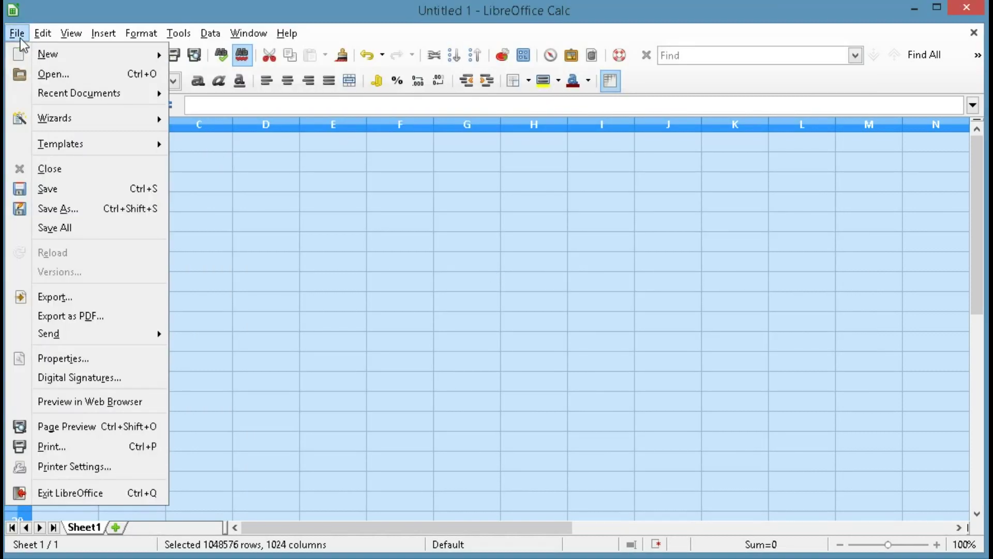
mouse_move(102, 148)
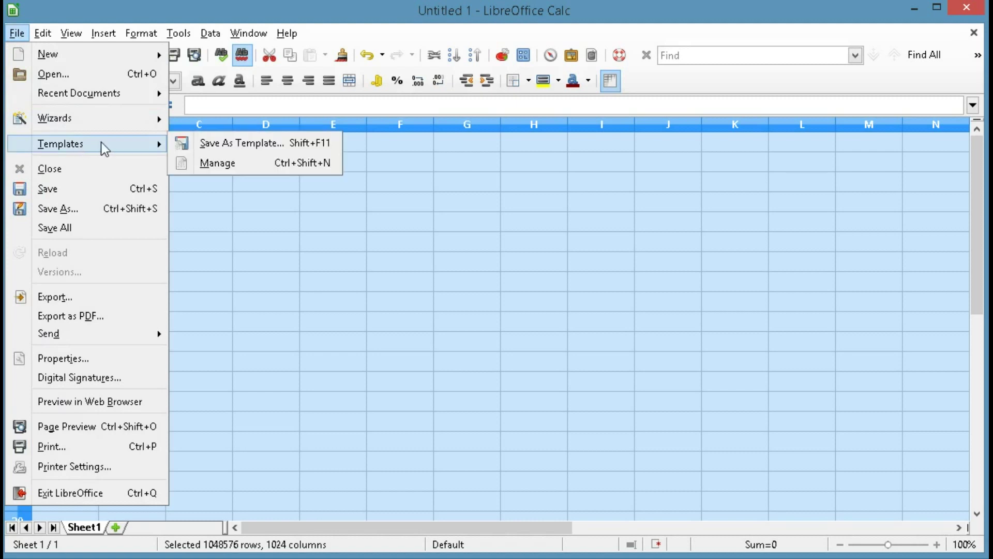
click(199, 162)
drag(651, 203, 327, 44)
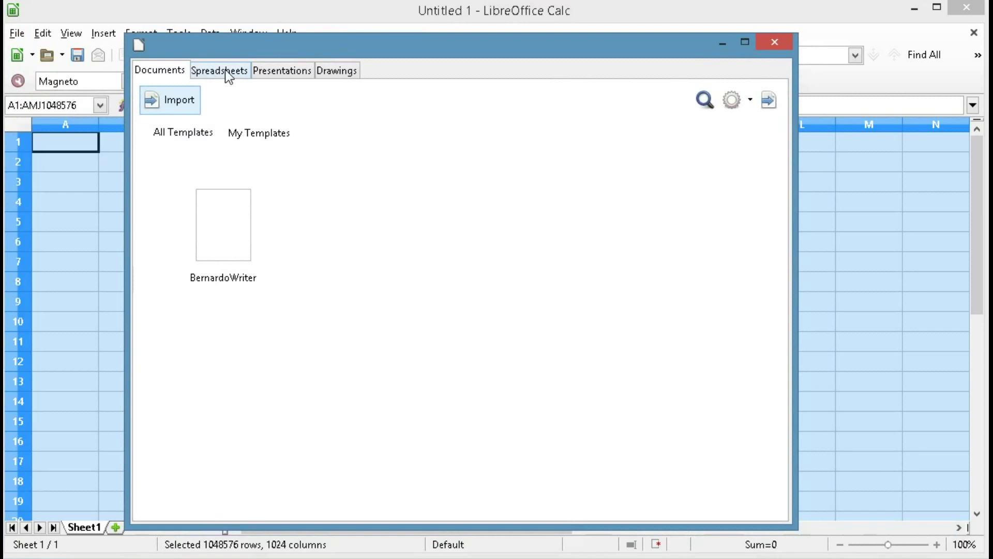
click(225, 70)
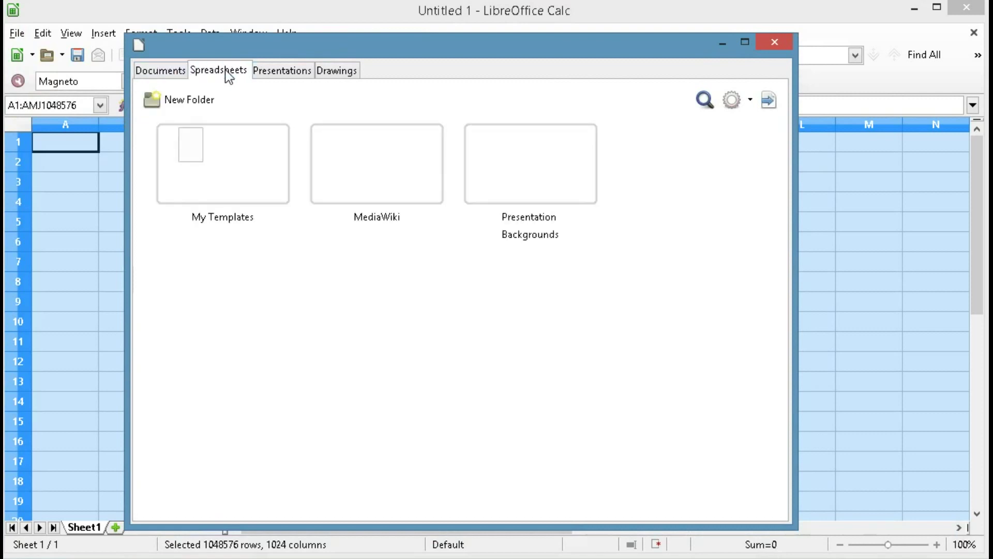
click(224, 160)
double_click(215, 151)
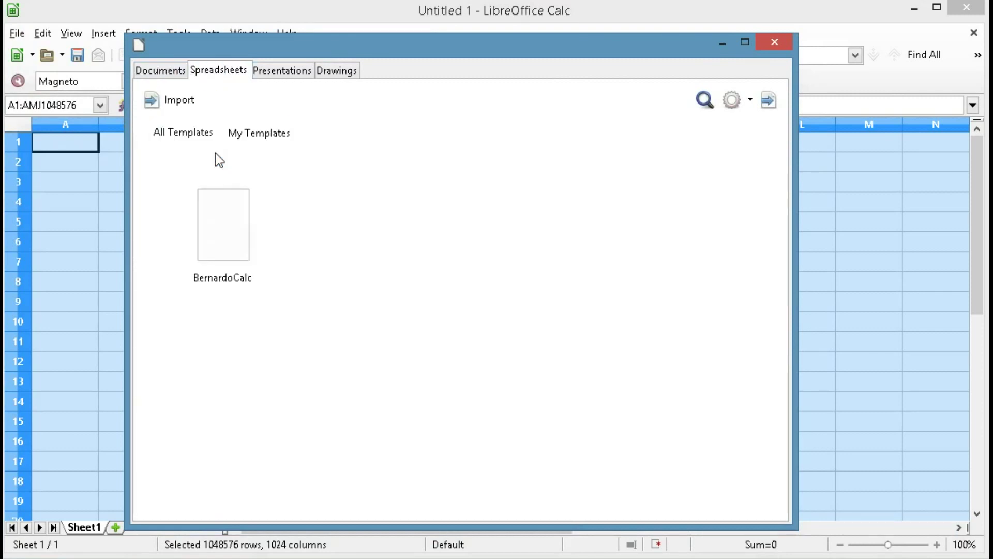
Set the custom Calc template as default and close the Template Manager
click(208, 278)
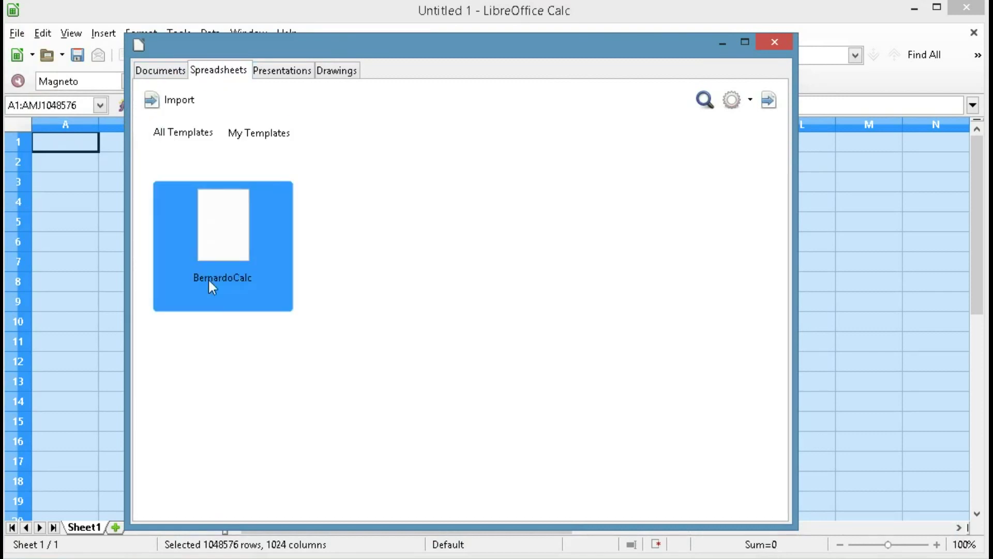
click(224, 225)
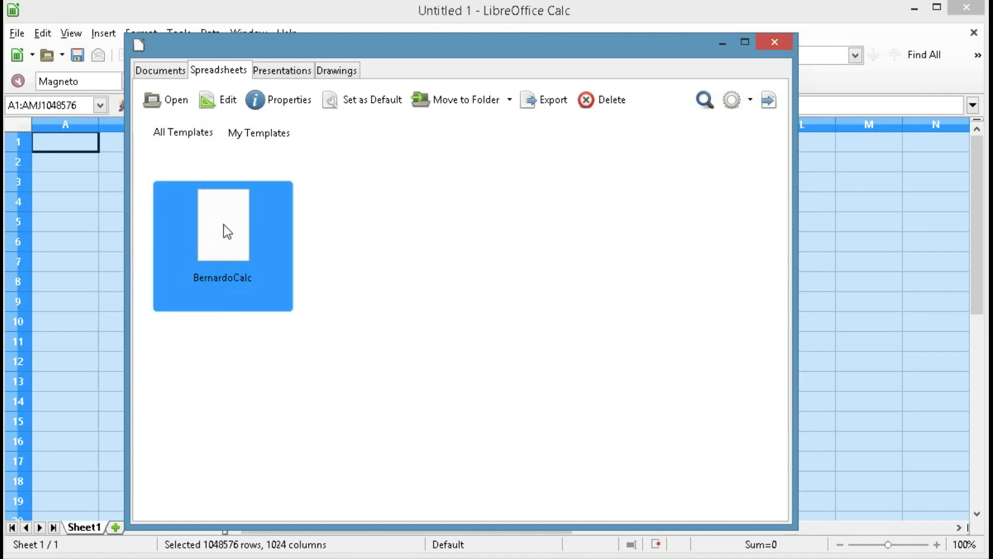
click(348, 99)
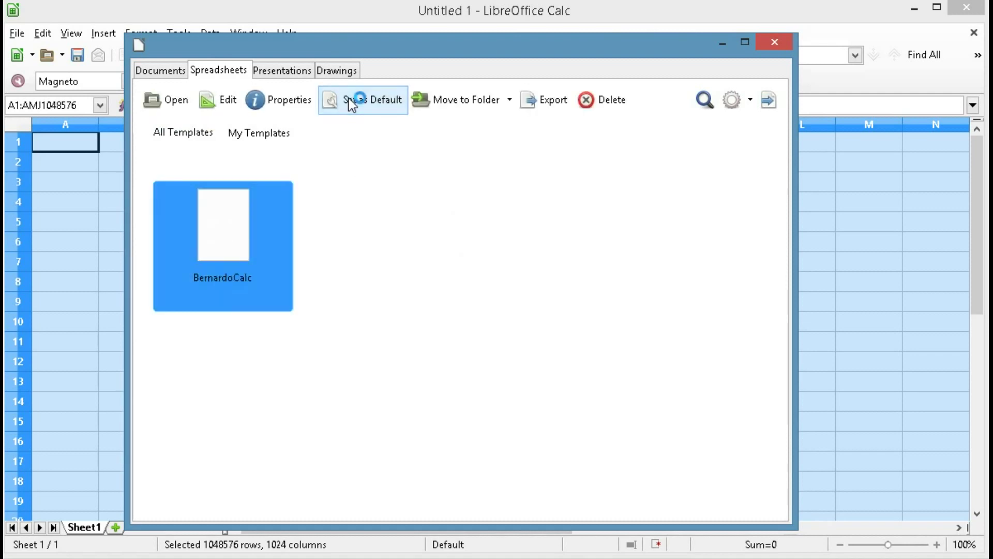
click(786, 43)
Close the old sheet and type 'Test' into cell A1 of a fresh Magneto spreadsheet
click(970, 9)
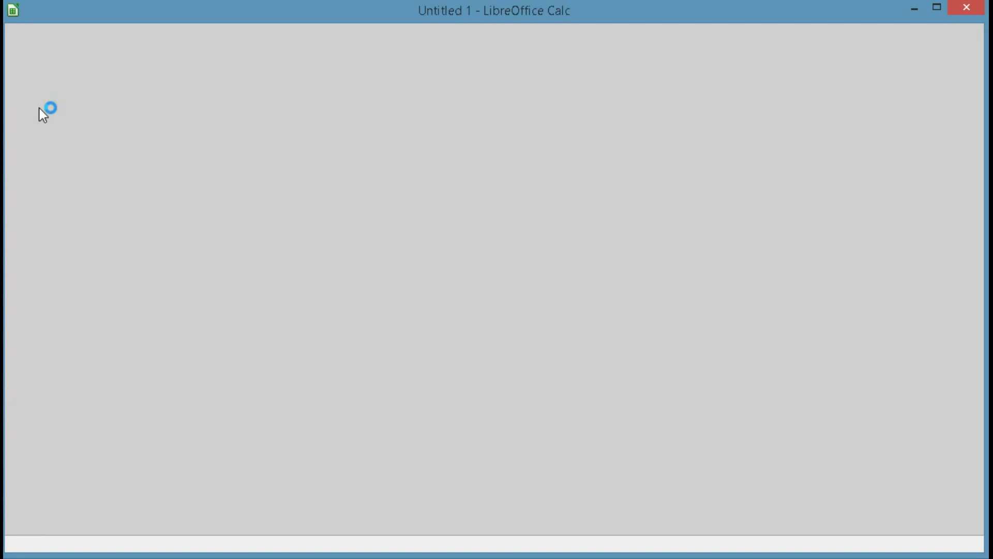
text(Test)
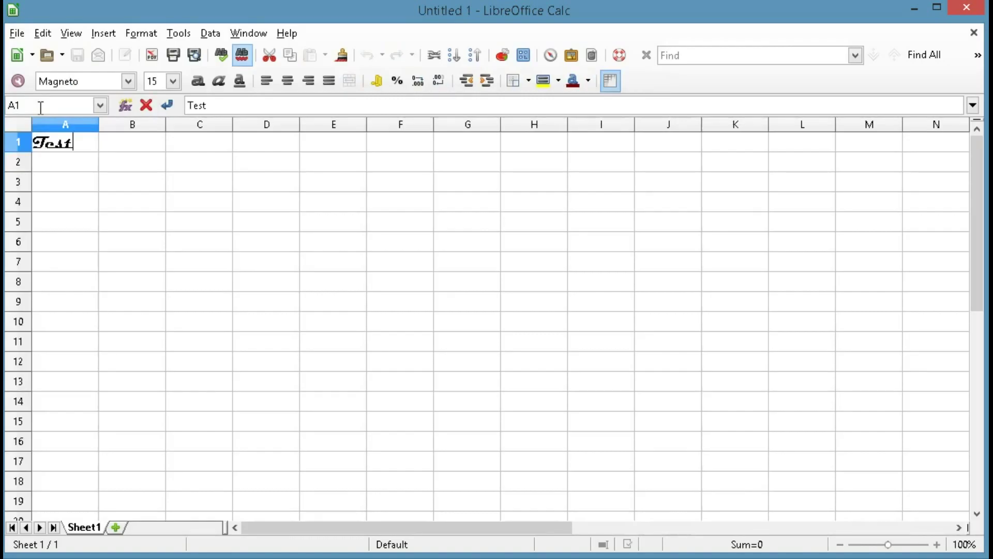